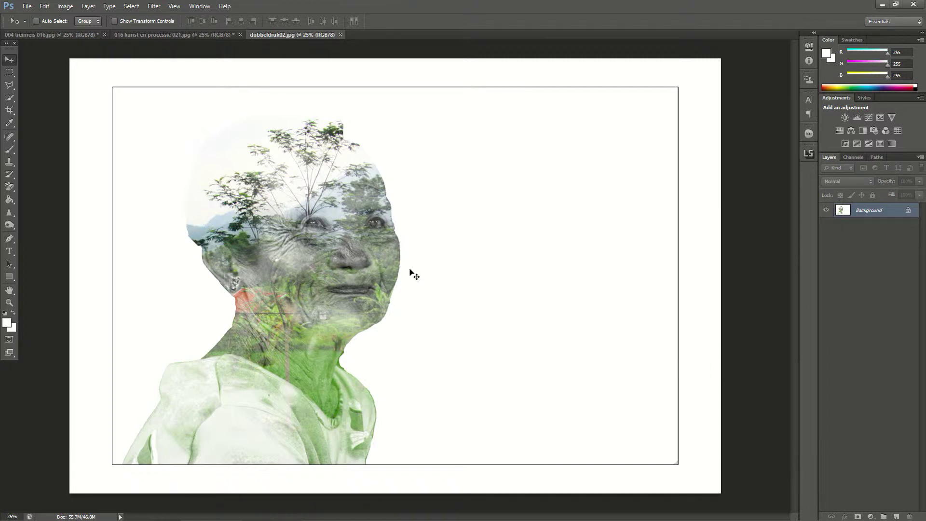
# In the 016 kunst en processie 021.jpg portrait, Quick-Select the woman's head and shoulders.
pyautogui.click(51, 35)
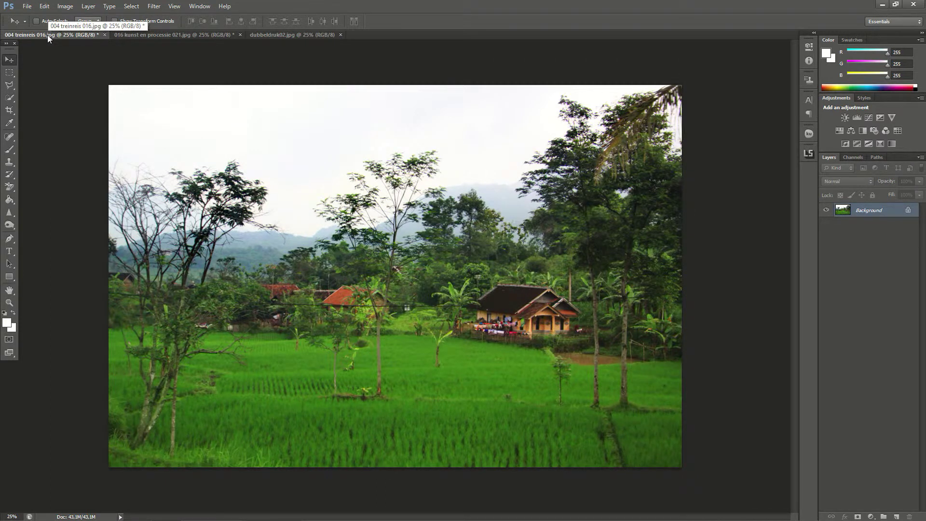
pyautogui.click(142, 34)
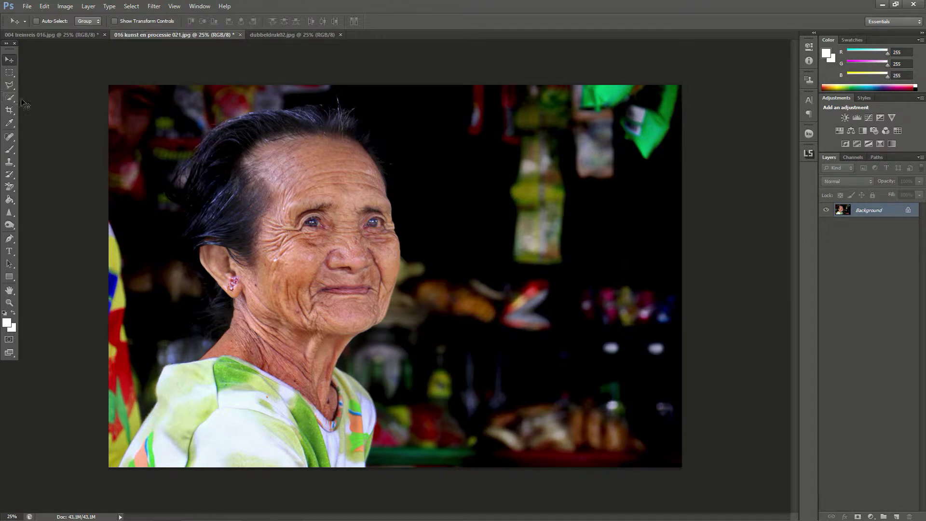
pyautogui.click(12, 98)
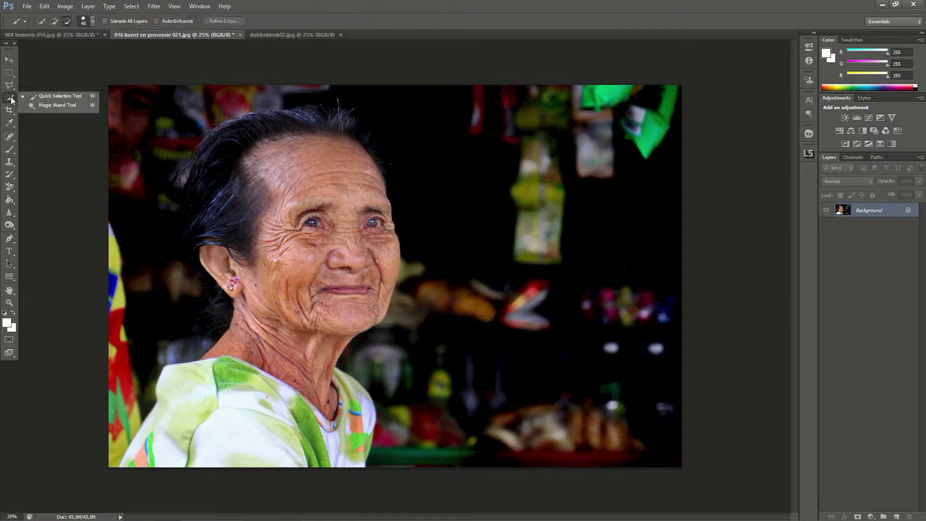
pyautogui.click(44, 97)
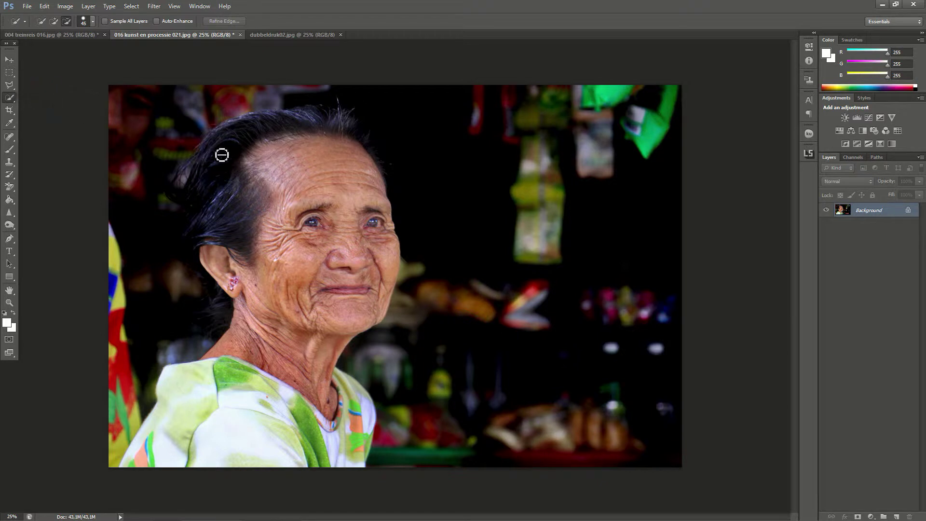
pyautogui.click(219, 136)
pyautogui.moveTo(279, 133)
pyautogui.mouseDown()
pyautogui.moveTo(328, 152)
pyautogui.moveTo(361, 206)
pyautogui.moveTo(351, 285)
pyautogui.moveTo(315, 313)
pyautogui.moveTo(302, 387)
pyautogui.moveTo(314, 411)
pyautogui.moveTo(340, 405)
pyautogui.moveTo(348, 414)
pyautogui.moveTo(360, 397)
pyautogui.moveTo(360, 421)
pyautogui.moveTo(327, 429)
pyautogui.moveTo(250, 368)
pyautogui.moveTo(172, 432)
pyautogui.moveTo(248, 371)
pyautogui.moveTo(249, 287)
pyautogui.moveTo(215, 235)
pyautogui.moveTo(208, 178)
pyautogui.moveTo(268, 129)
pyautogui.moveTo(213, 163)
pyautogui.moveTo(201, 241)
pyautogui.moveTo(209, 171)
pyautogui.moveTo(211, 191)
pyautogui.mouseUp()
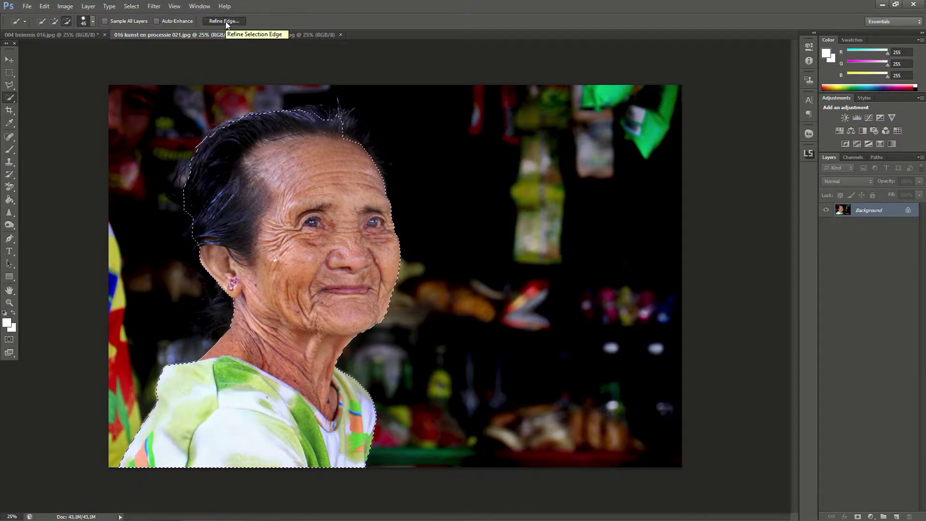
# In Refine Edge, enable Smart Radius at about 9.5 px and refine along the hair.
pyautogui.click(225, 21)
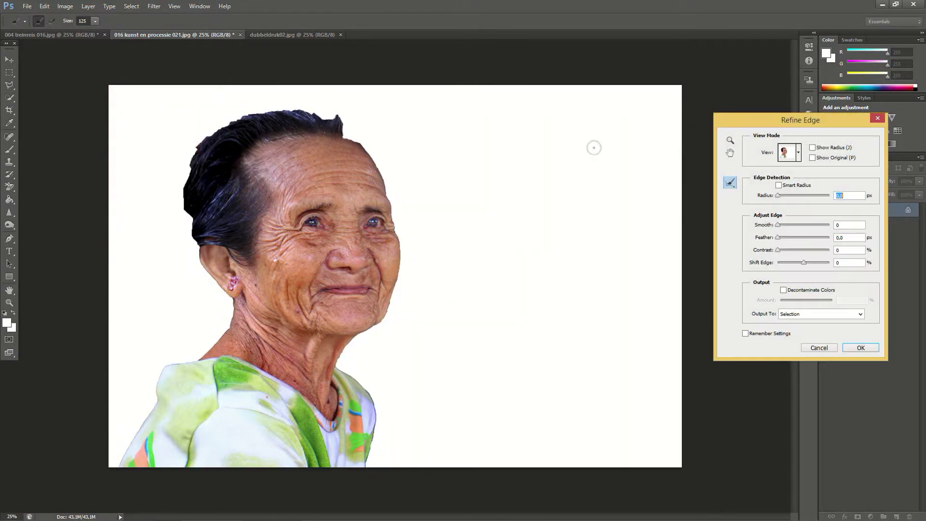
pyautogui.click(778, 186)
pyautogui.moveTo(778, 198); pyautogui.dragTo(802, 199)
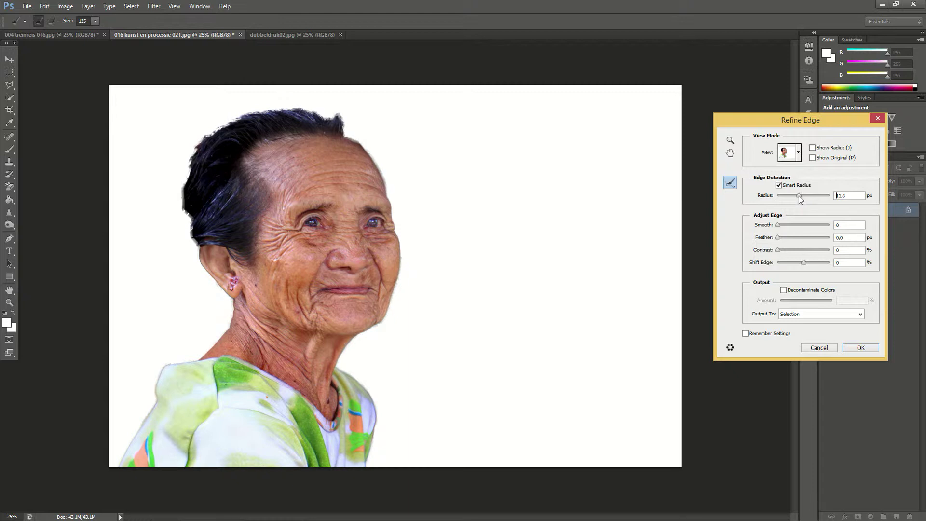
pyautogui.moveTo(798, 197); pyautogui.dragTo(796, 197)
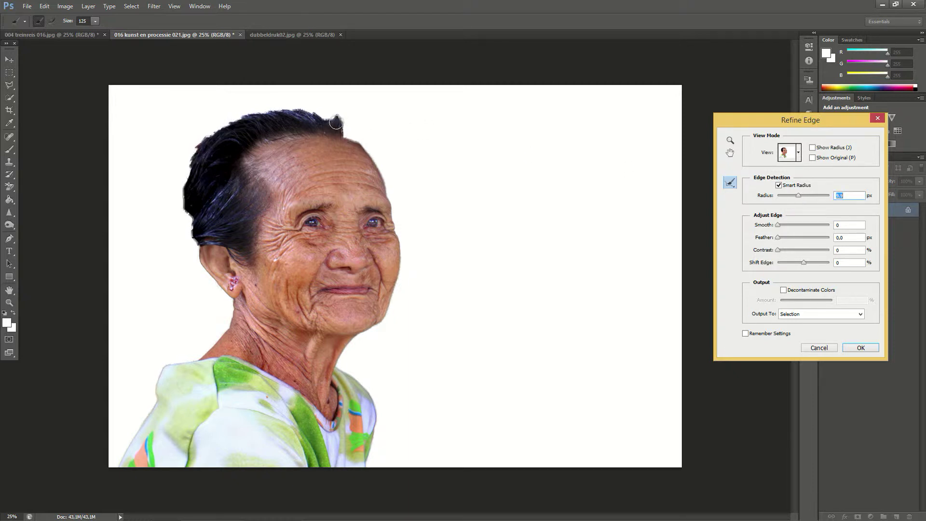
pyautogui.moveTo(339, 120)
pyautogui.mouseDown()
pyautogui.moveTo(290, 103)
pyautogui.moveTo(207, 132)
pyautogui.moveTo(187, 164)
pyautogui.moveTo(181, 206)
pyautogui.moveTo(192, 241)
pyautogui.mouseUp()
pyautogui.moveTo(318, 107); pyautogui.dragTo(356, 131)
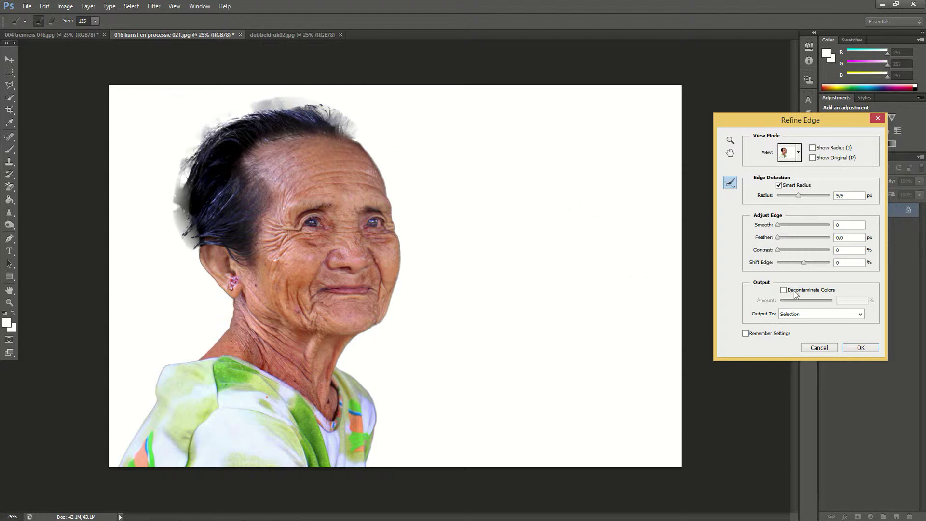
# Shift the selection edge to -61% and apply the refinement.
pyautogui.click(803, 263)
pyautogui.moveTo(803, 262)
pyautogui.mouseDown()
pyautogui.moveTo(773, 261)
pyautogui.moveTo(788, 266)
pyautogui.mouseUp()
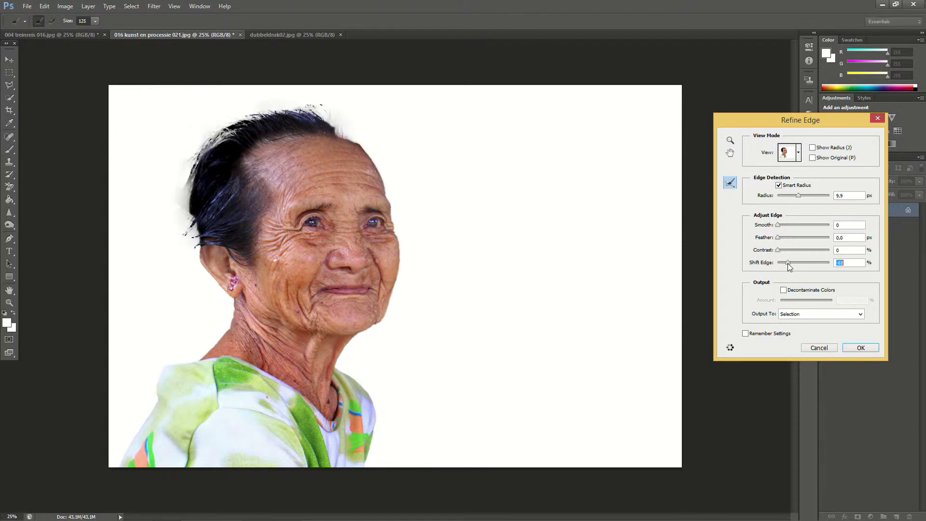
pyautogui.click(788, 264)
pyautogui.click(860, 348)
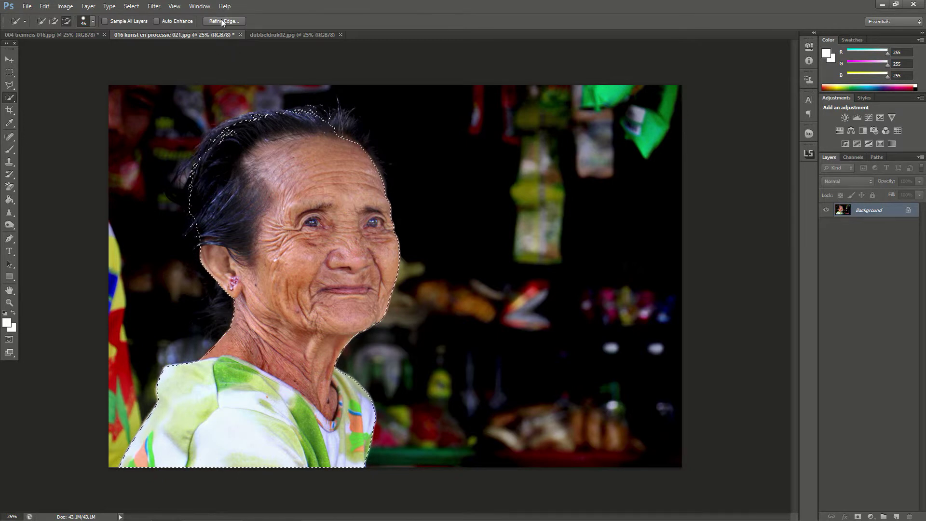
# Output the refined selection to a new document with a layer mask.
pyautogui.click(223, 21)
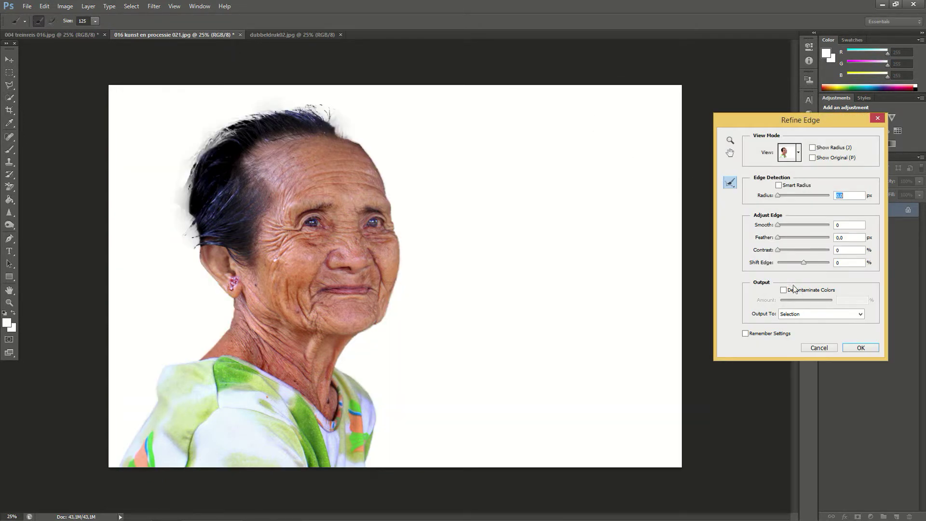
pyautogui.click(861, 314)
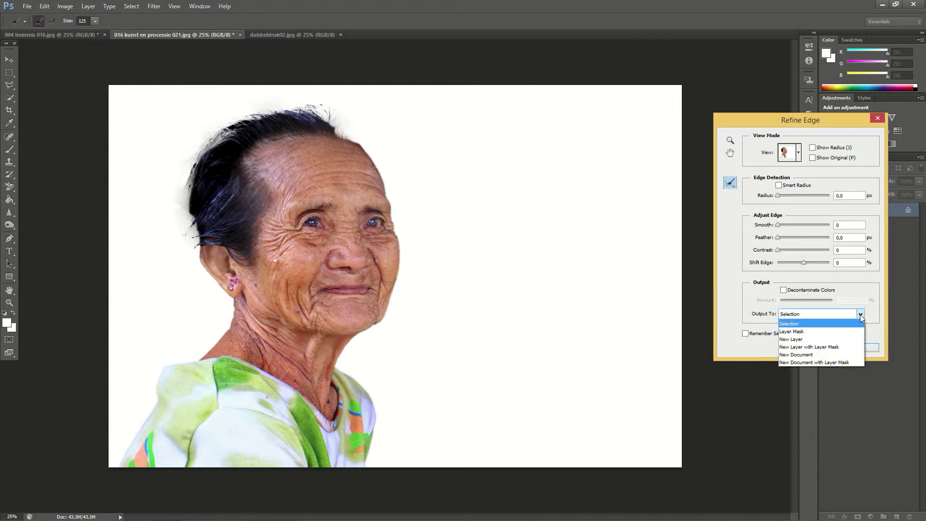
pyautogui.click(809, 363)
pyautogui.click(861, 346)
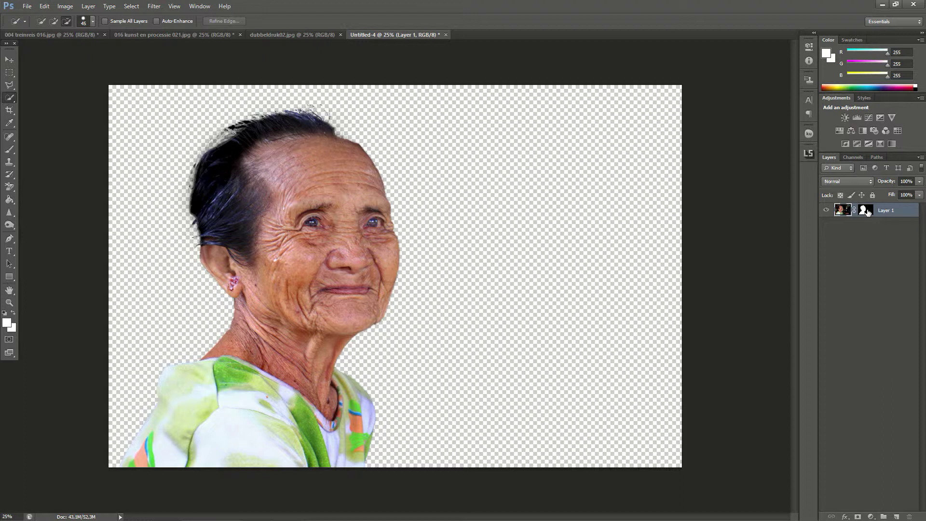
# Paint black on the layer mask to remove the halo along the hair's left edge.
pyautogui.click(865, 212)
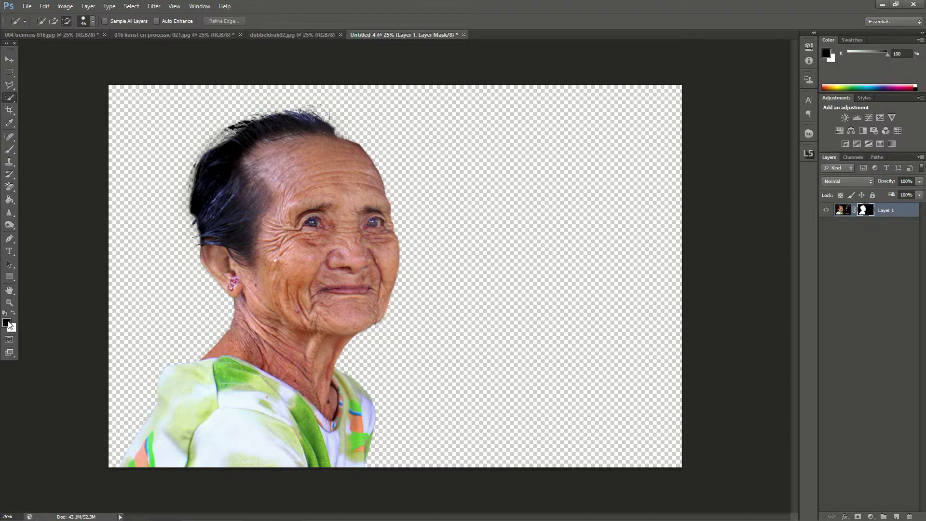
pyautogui.click(9, 152)
pyautogui.click(43, 148)
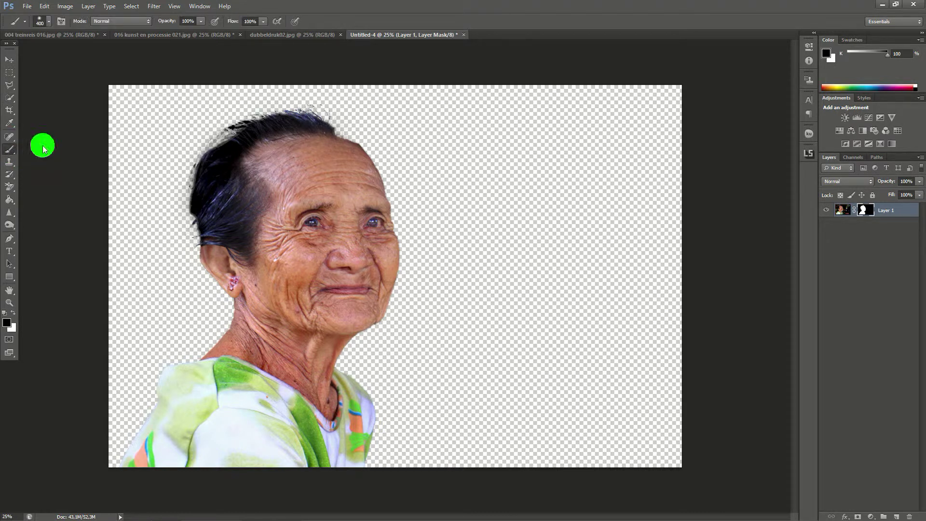
pyautogui.click(192, 126)
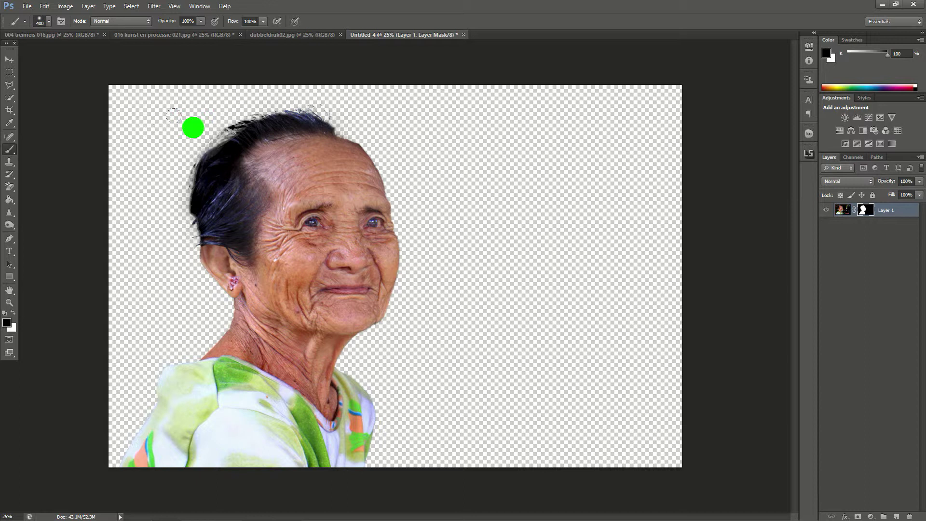
pyautogui.moveTo(158, 151)
pyautogui.mouseDown()
pyautogui.moveTo(147, 176)
pyautogui.moveTo(154, 219)
pyautogui.moveTo(144, 199)
pyautogui.mouseUp()
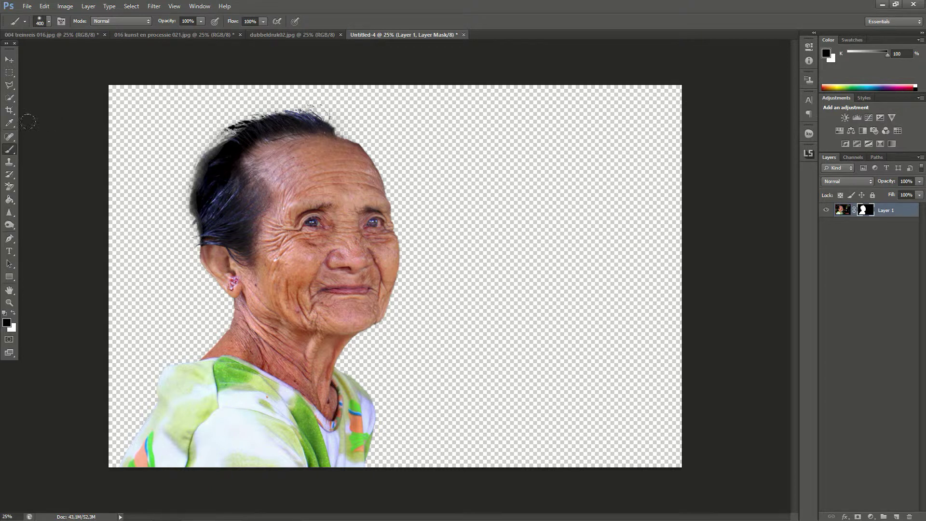
# Flatten Untitled-4 onto a white Background layer.
pyautogui.click(89, 6)
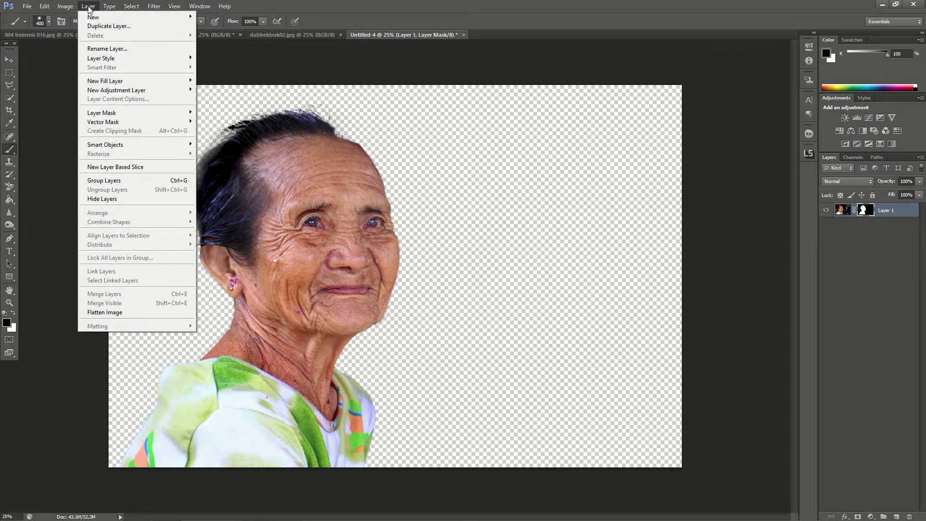
pyautogui.click(103, 312)
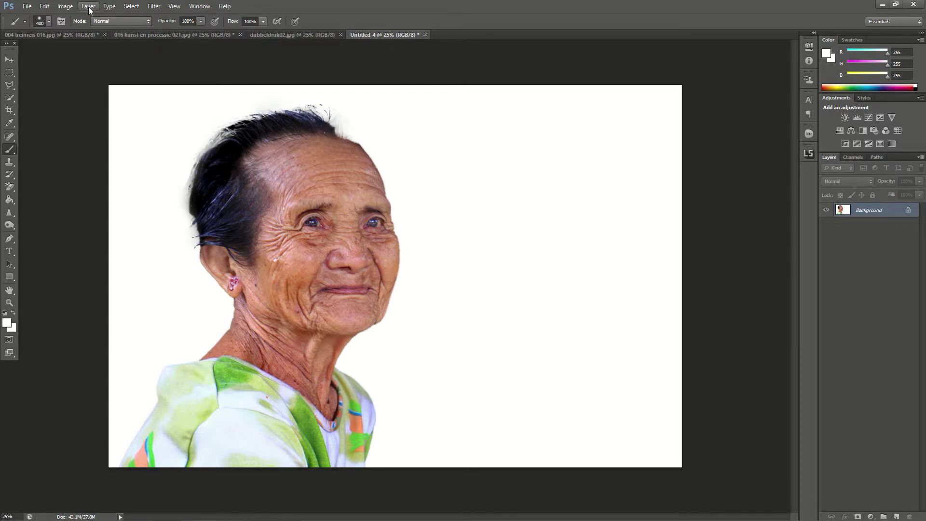
pyautogui.click(65, 7)
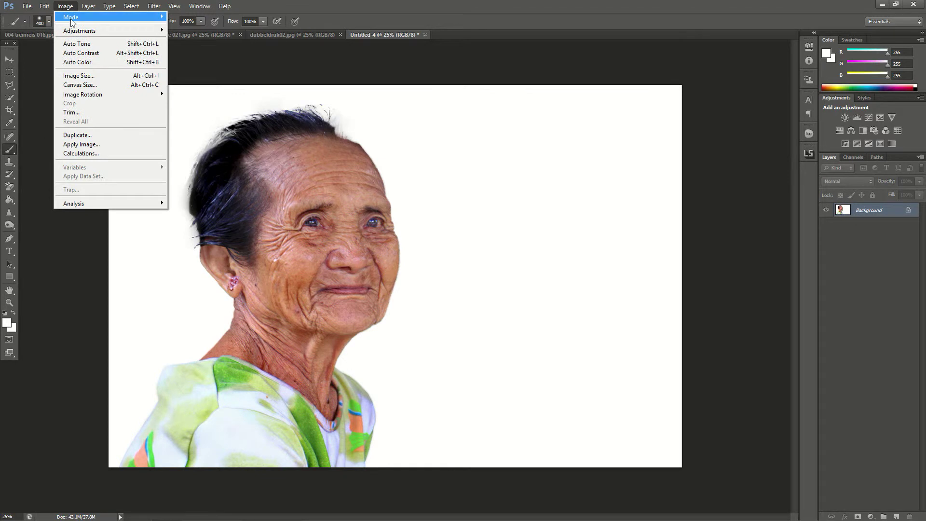
# Make the portrait monochrome via Channel Mixer (Green +45, Blue +22), then show 004 treinreis 016.jpg.
pyautogui.moveTo(79, 32)
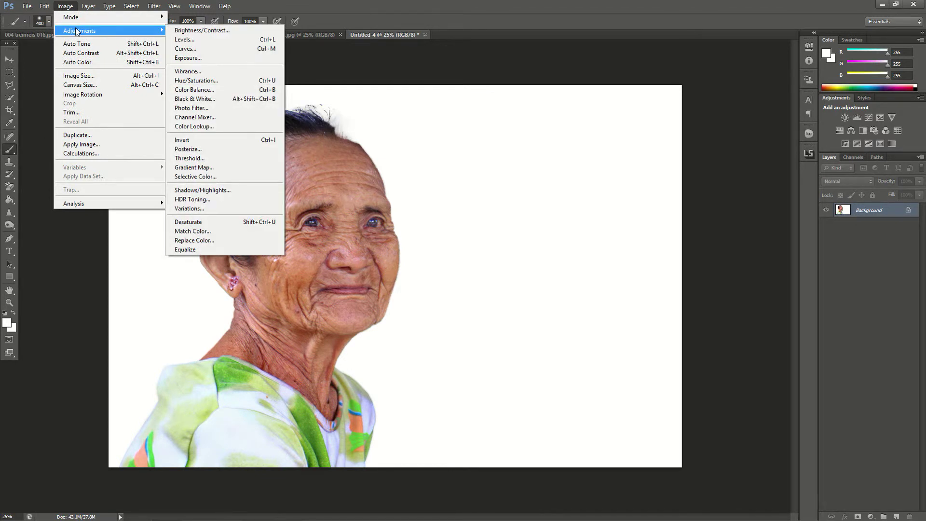
pyautogui.click(195, 117)
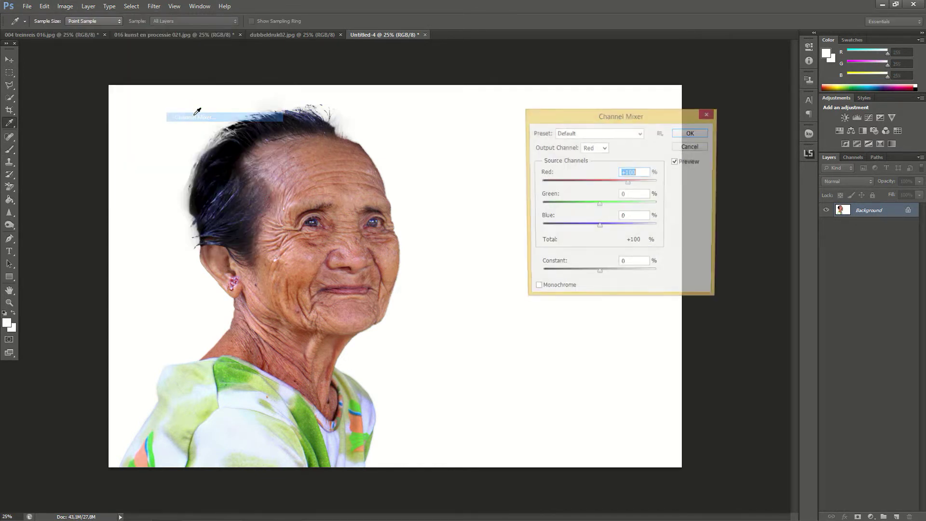
pyautogui.click(535, 290)
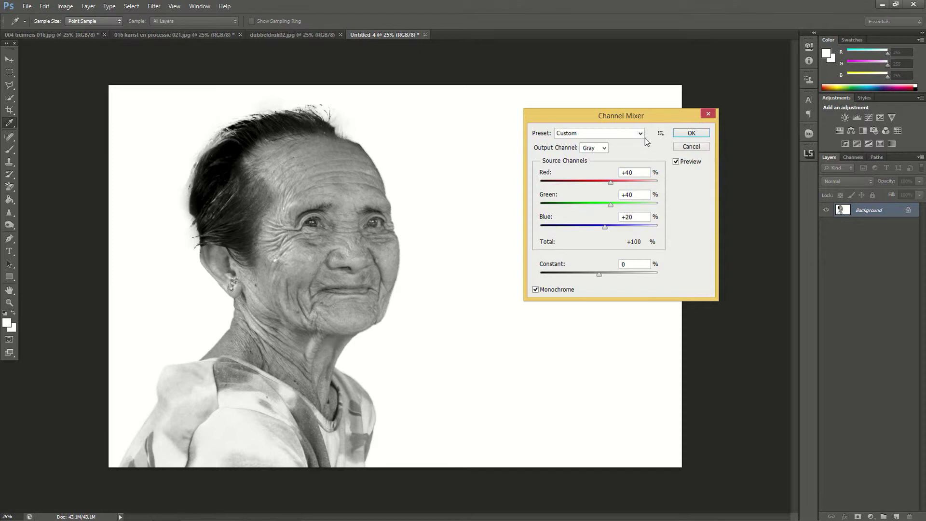
pyautogui.moveTo(609, 204); pyautogui.dragTo(615, 184)
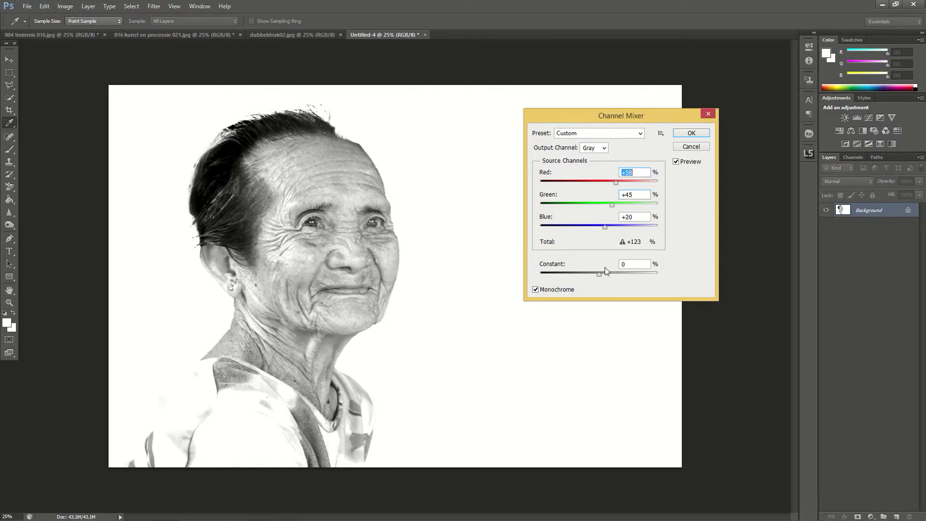
pyautogui.moveTo(604, 227); pyautogui.dragTo(606, 227)
pyautogui.click(690, 132)
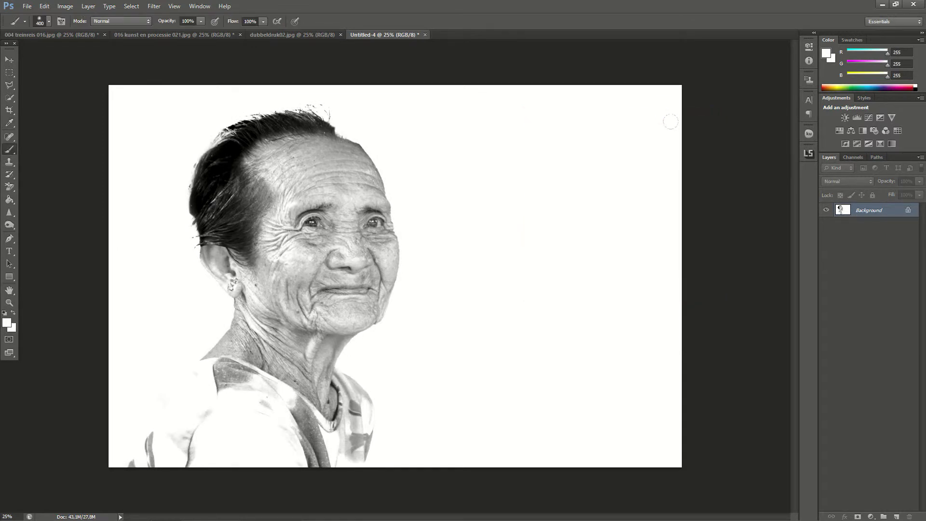
pyautogui.click(48, 36)
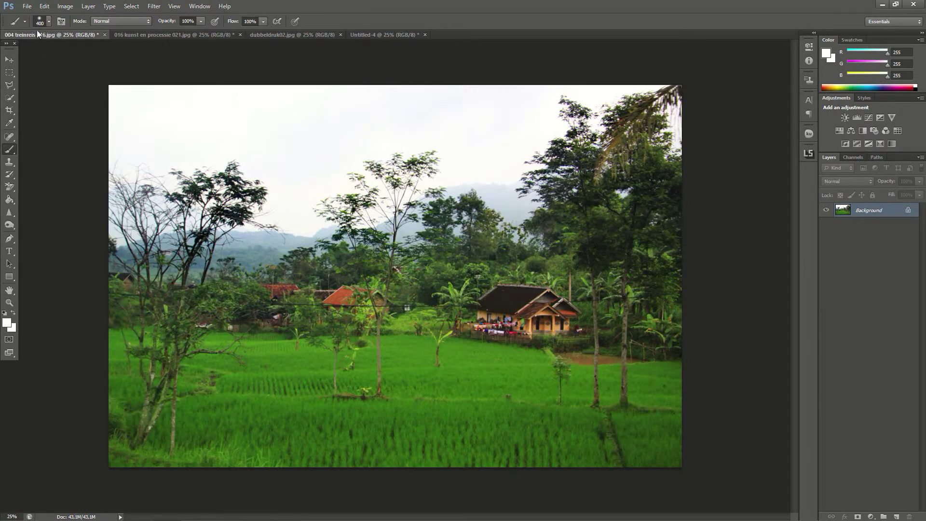
# Drag the rice-field landscape into the portrait document as Layer 1 with the Move tool.
pyautogui.click(8, 61)
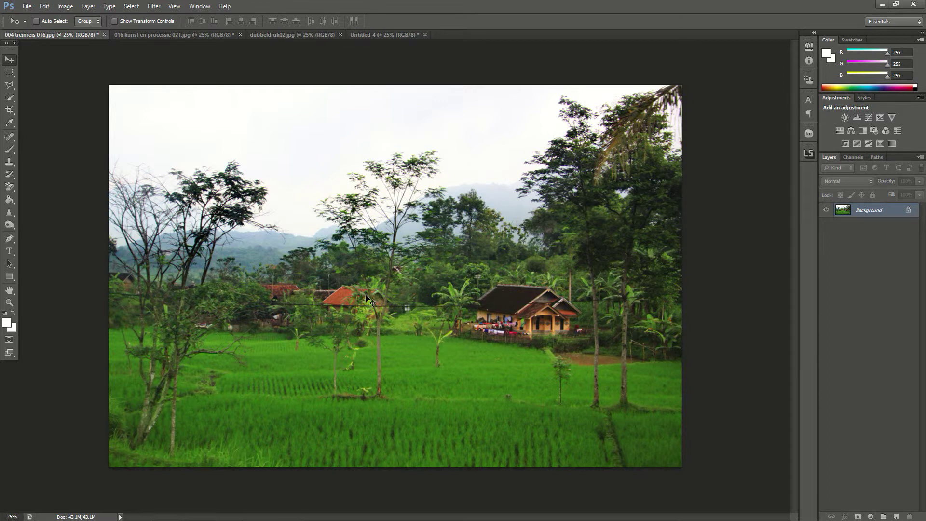
pyautogui.moveTo(369, 301); pyautogui.dragTo(413, 283)
pyautogui.moveTo(484, 273); pyautogui.dragTo(433, 293)
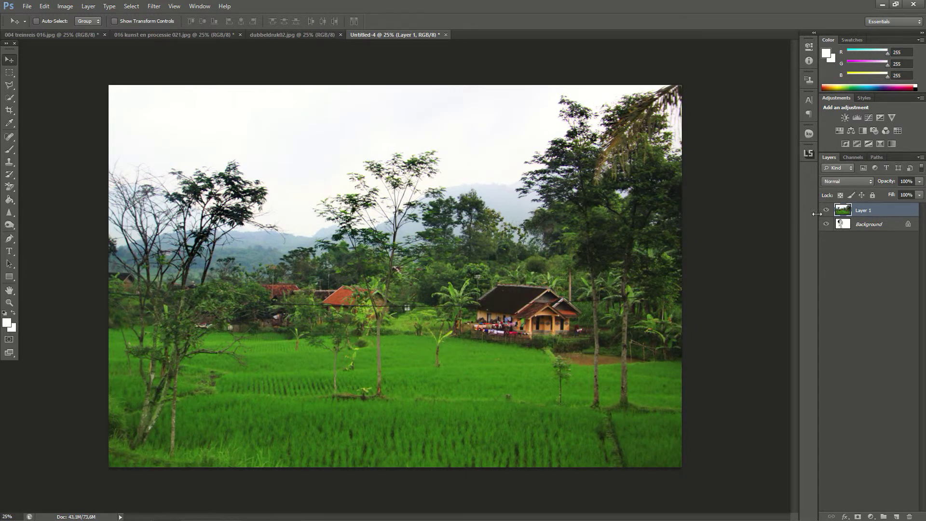
# Set the landscape layer to Screen blend mode and move it up-left over the face.
pyautogui.click(851, 180)
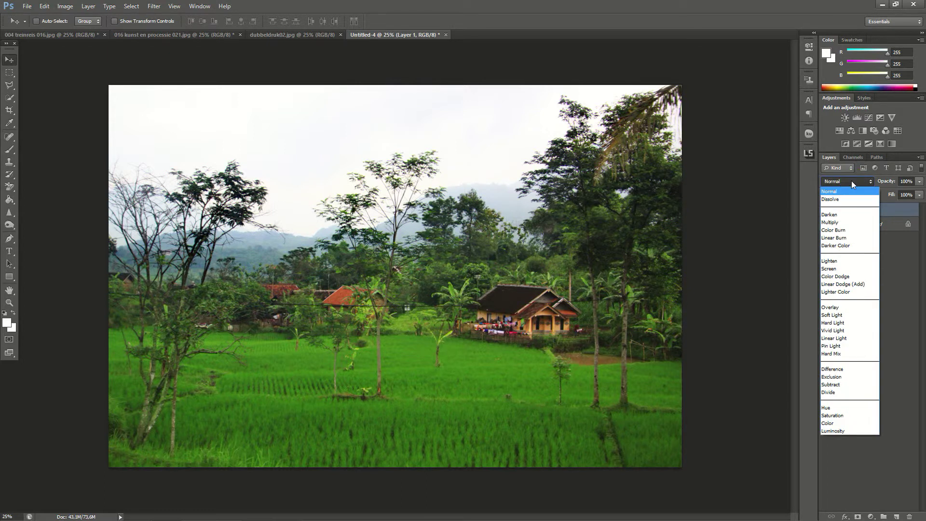
pyautogui.click(831, 268)
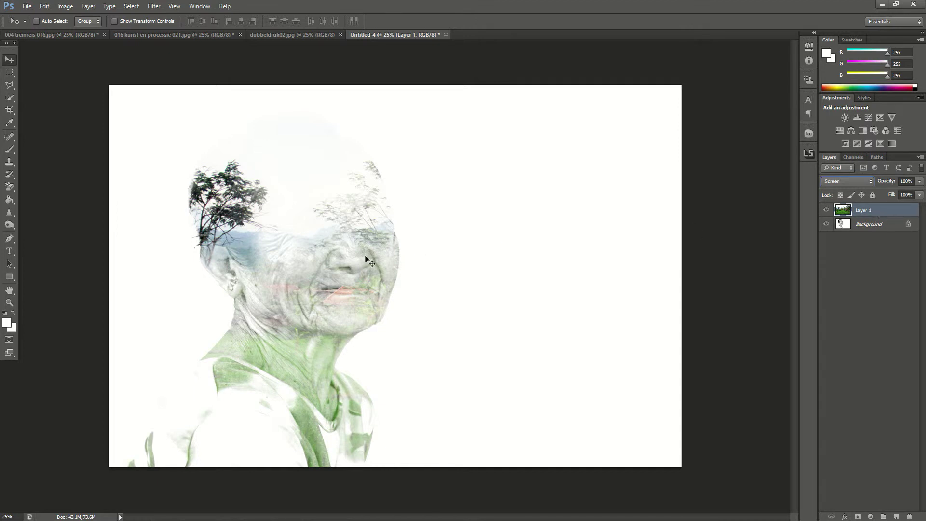
pyautogui.moveTo(291, 276); pyautogui.dragTo(176, 256)
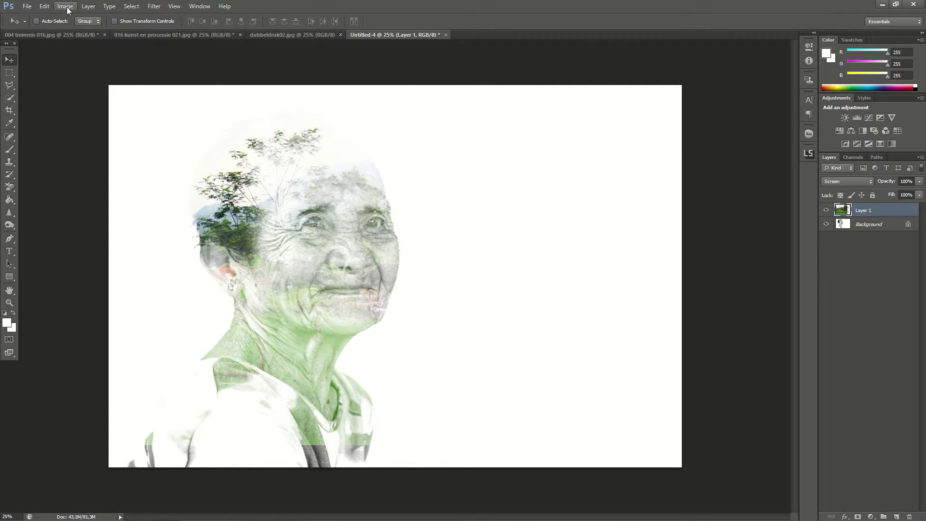
# Scale the landscape to about 116% height, move it up-left over the hair, and commit.
pyautogui.click(43, 6)
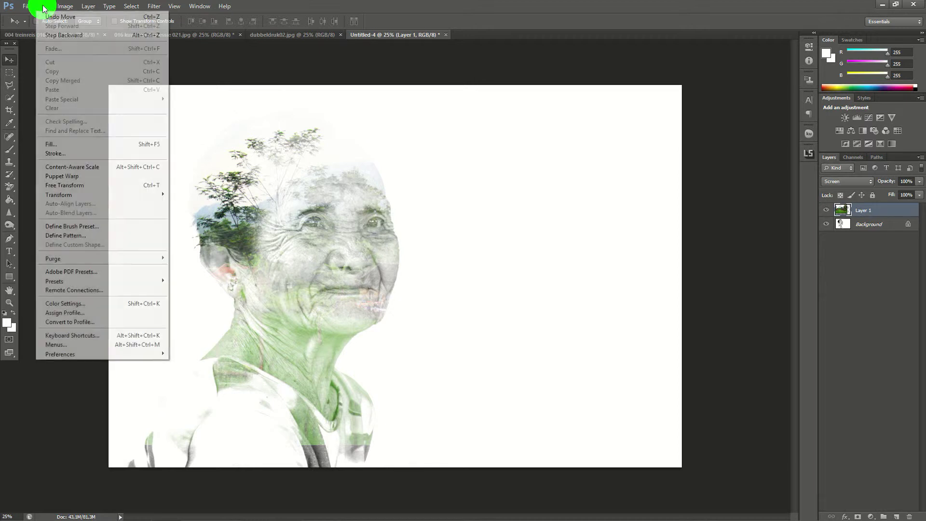
pyautogui.moveTo(68, 195)
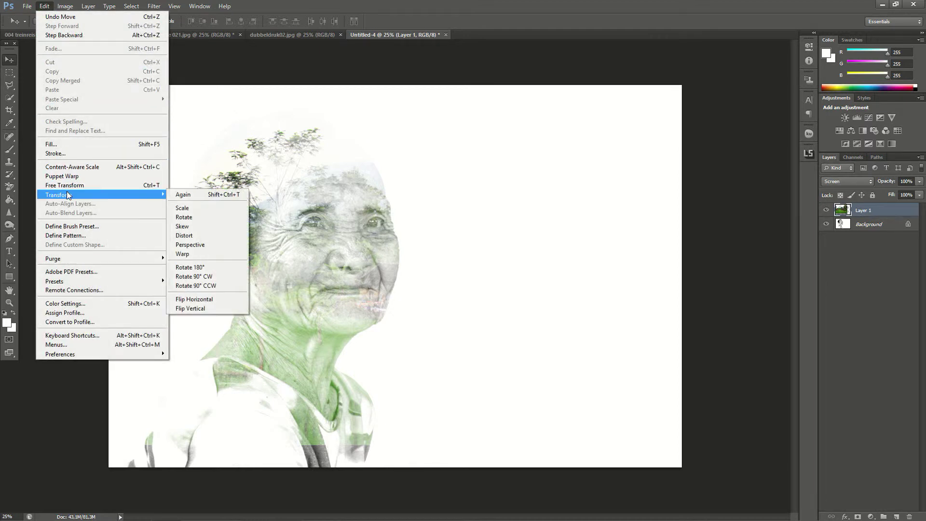
pyautogui.click(185, 217)
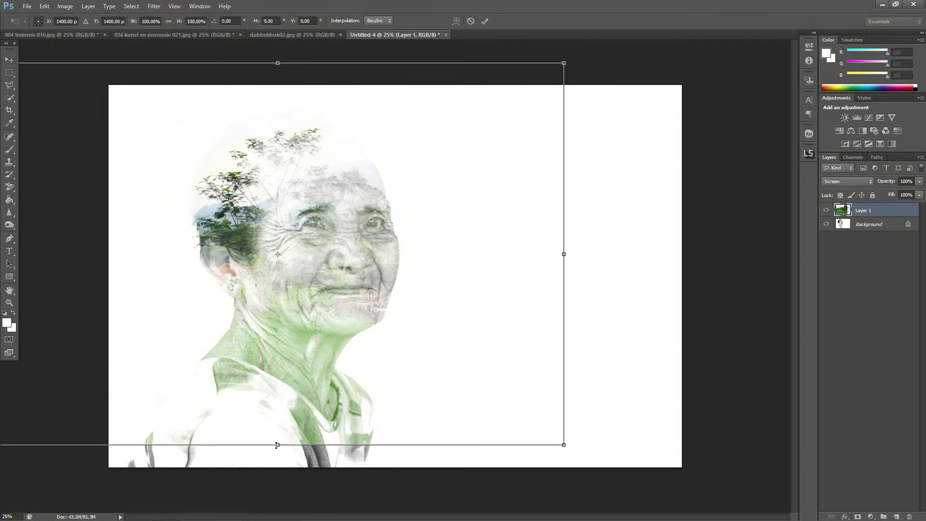
pyautogui.moveTo(277, 445); pyautogui.dragTo(279, 499)
pyautogui.moveTo(294, 261); pyautogui.dragTo(286, 245)
pyautogui.click(485, 21)
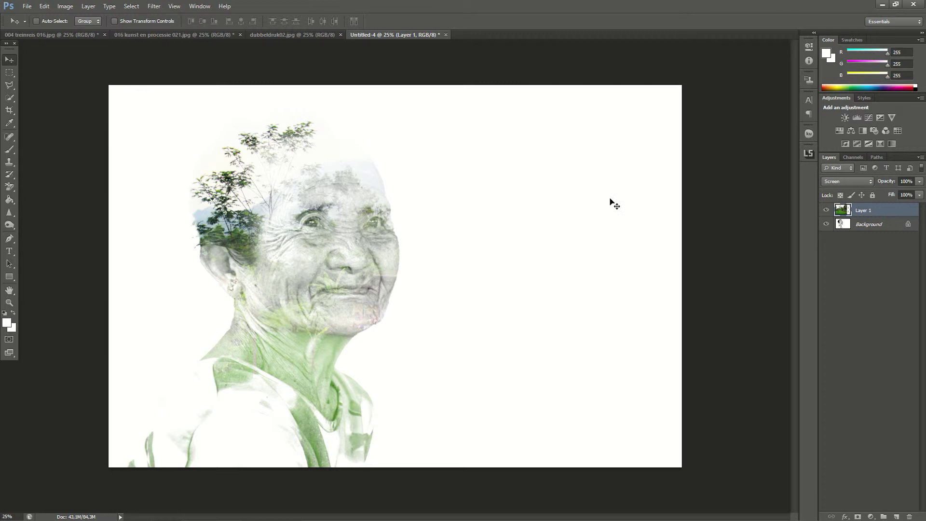
pyautogui.click(862, 226)
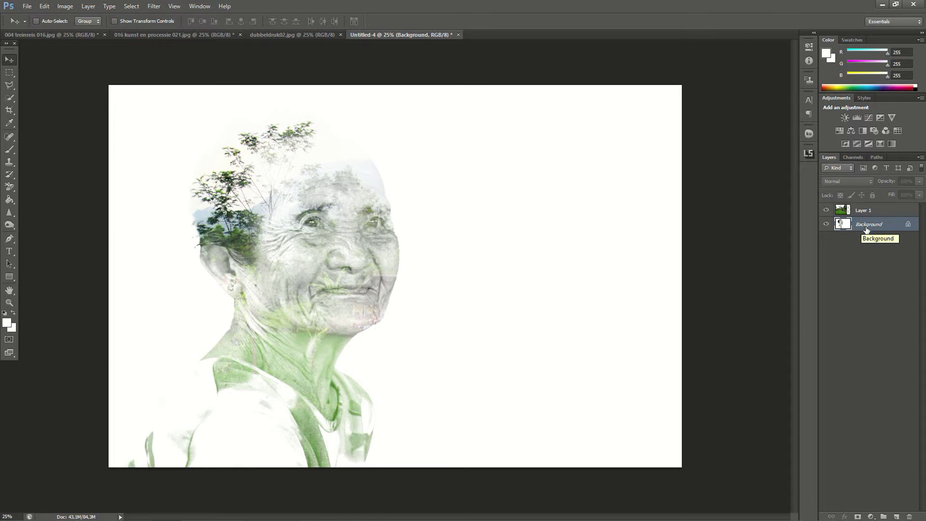
# Lower the portrait Background layer's brightness to -42 with Brightness/Contrast.
pyautogui.click(63, 7)
pyautogui.moveTo(152, 38)
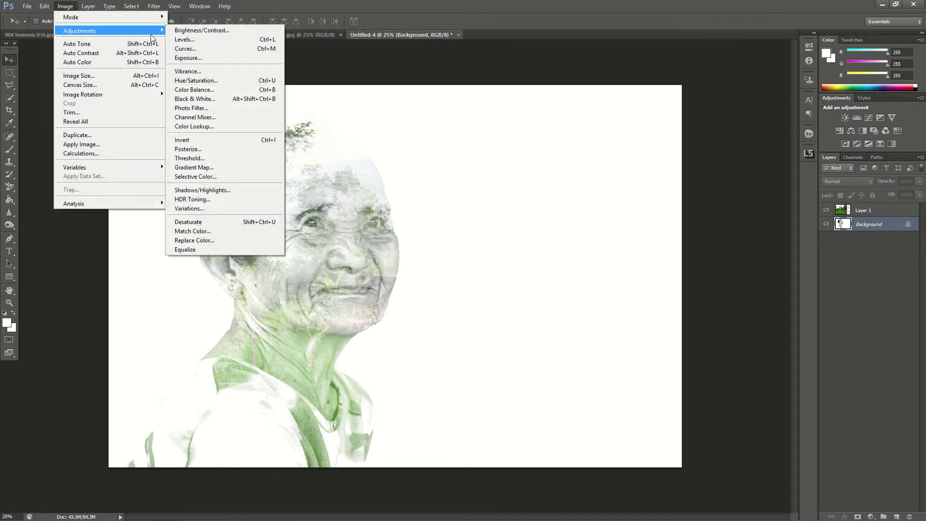
pyautogui.click(212, 30)
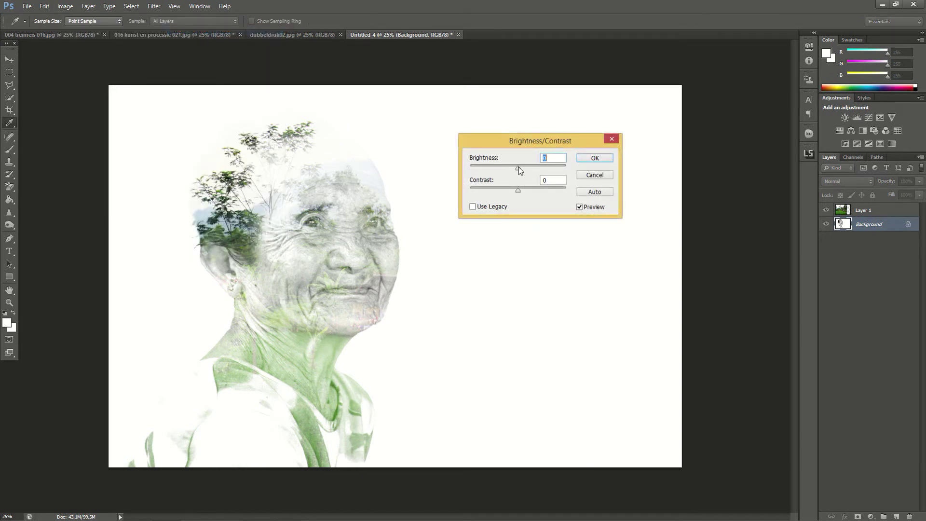
pyautogui.moveTo(520, 167); pyautogui.dragTo(504, 167)
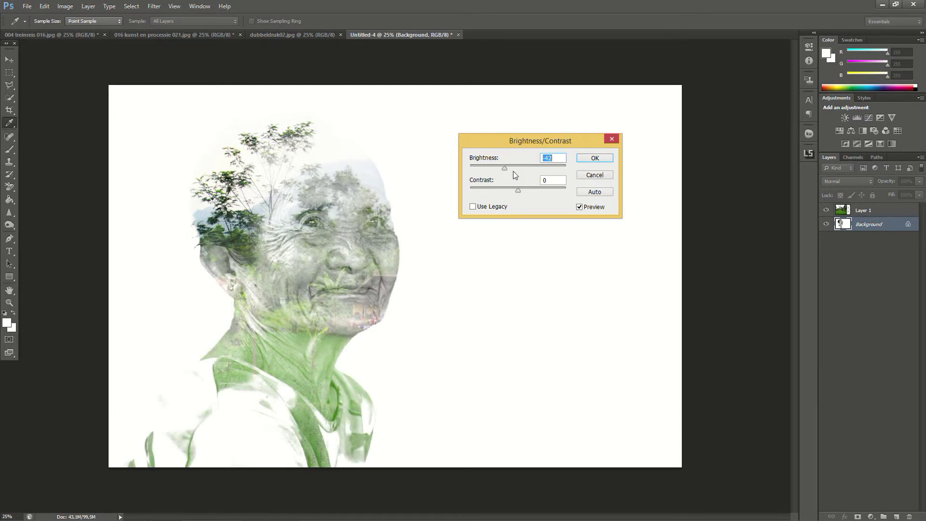
pyautogui.click(591, 158)
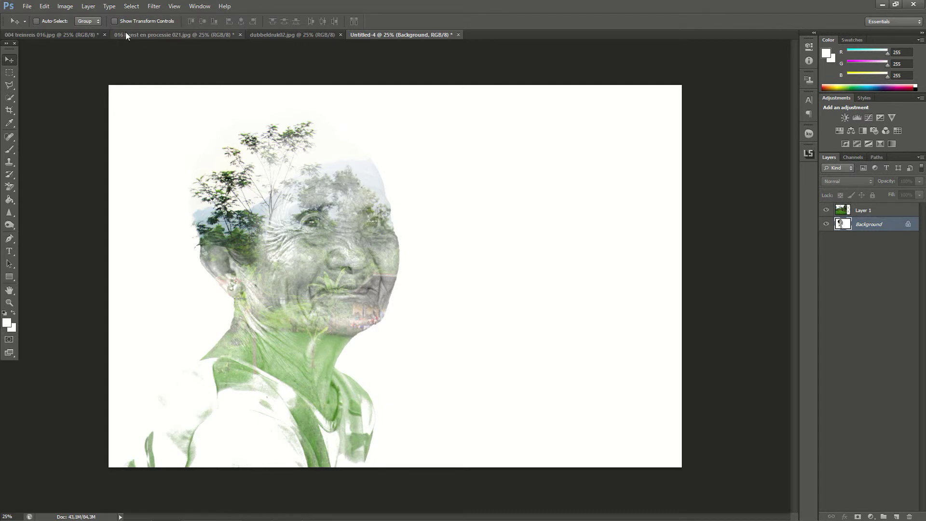
# Flatten the image, then extend the canvas by 5 pixels width and height in black.
pyautogui.click(88, 7)
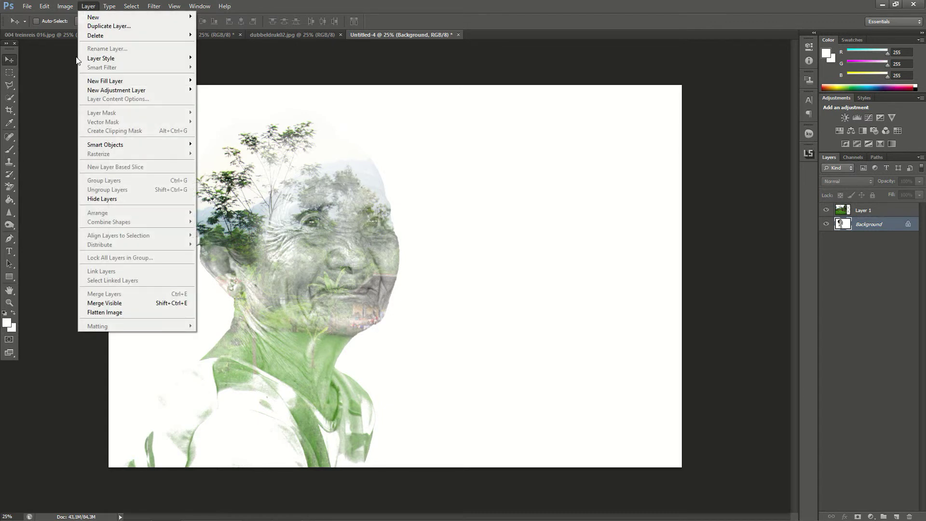
pyautogui.click(108, 314)
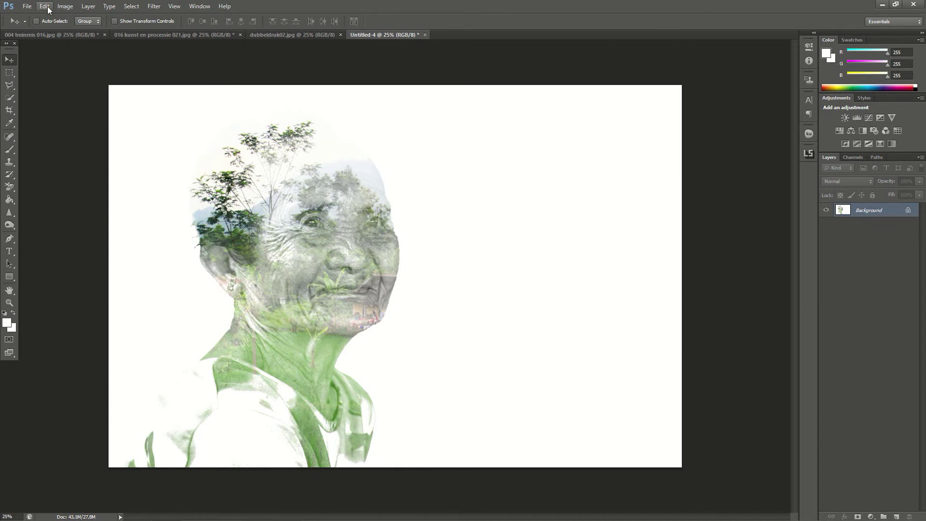
pyautogui.click(64, 6)
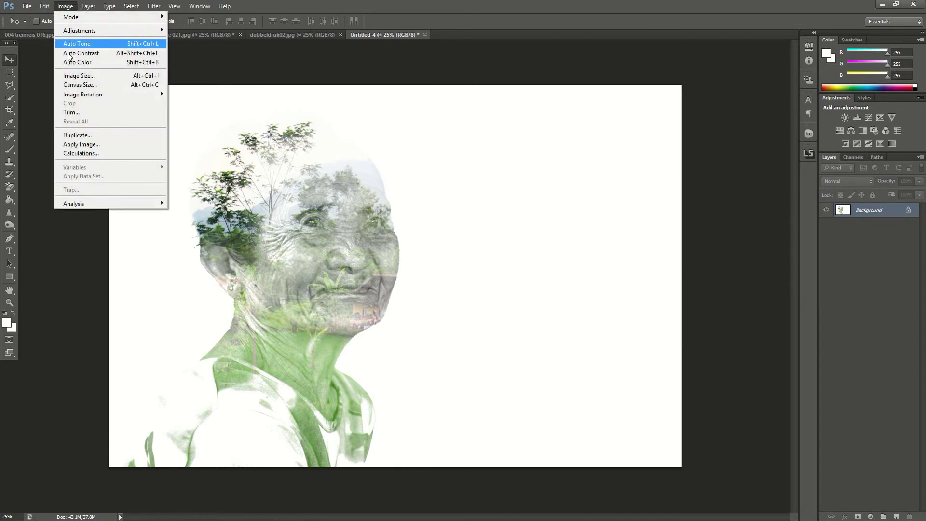
pyautogui.click(80, 85)
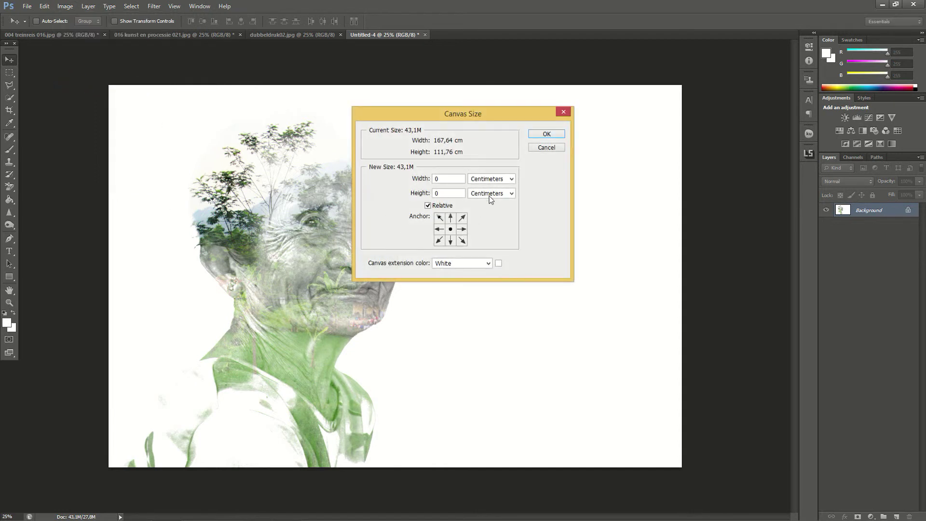
pyautogui.click(474, 263)
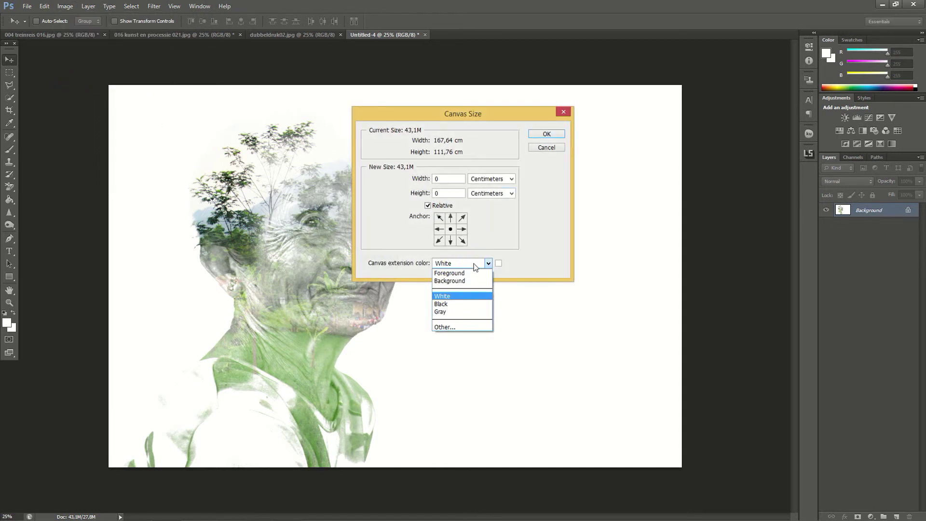
pyautogui.click(456, 304)
pyautogui.click(497, 183)
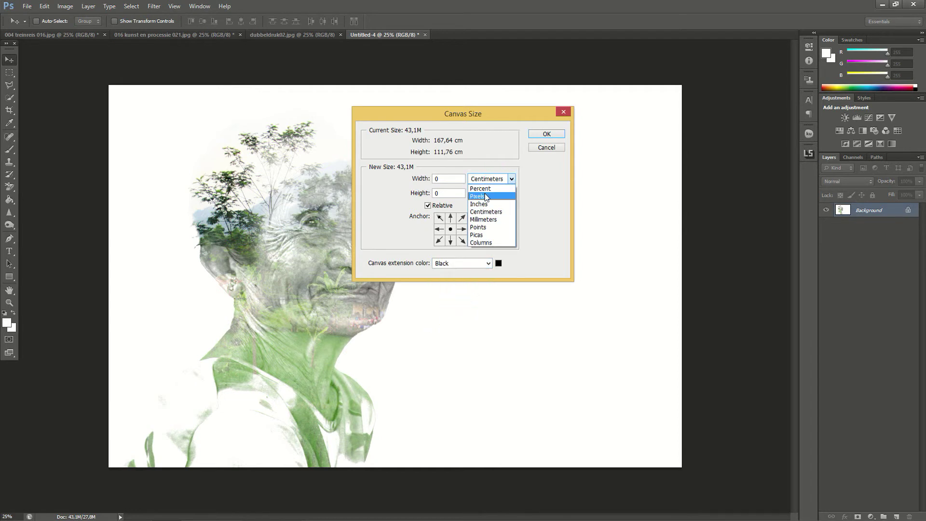
pyautogui.click(485, 196)
pyautogui.click(439, 179)
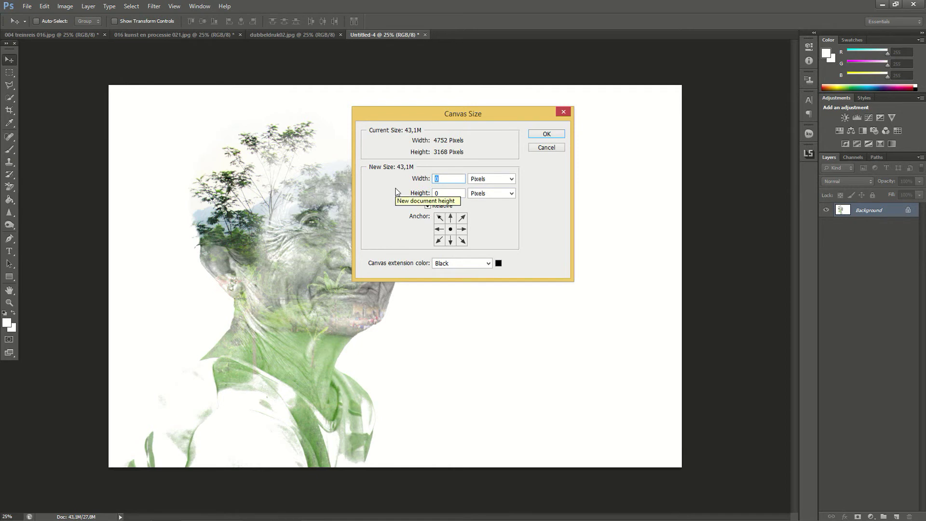
pyautogui.write('5')
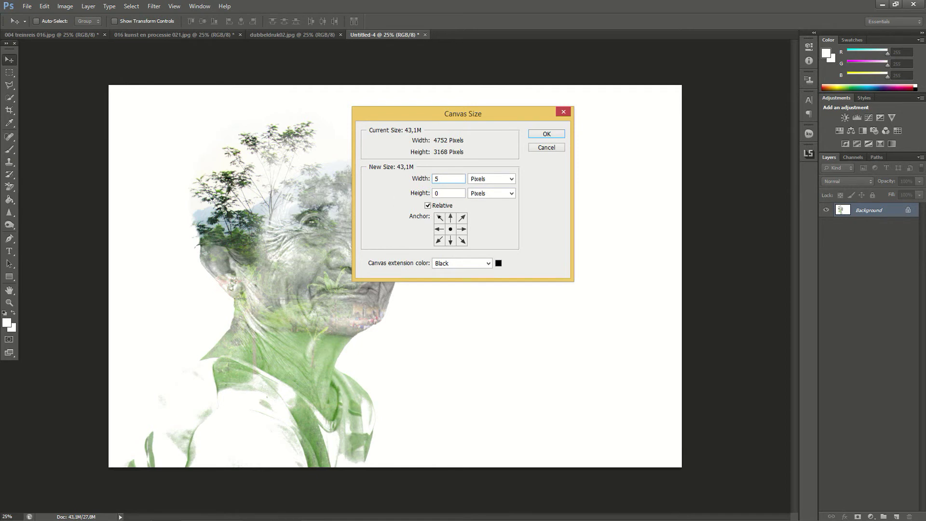
pyautogui.click(442, 190)
pyautogui.write('5')
pyautogui.click(547, 135)
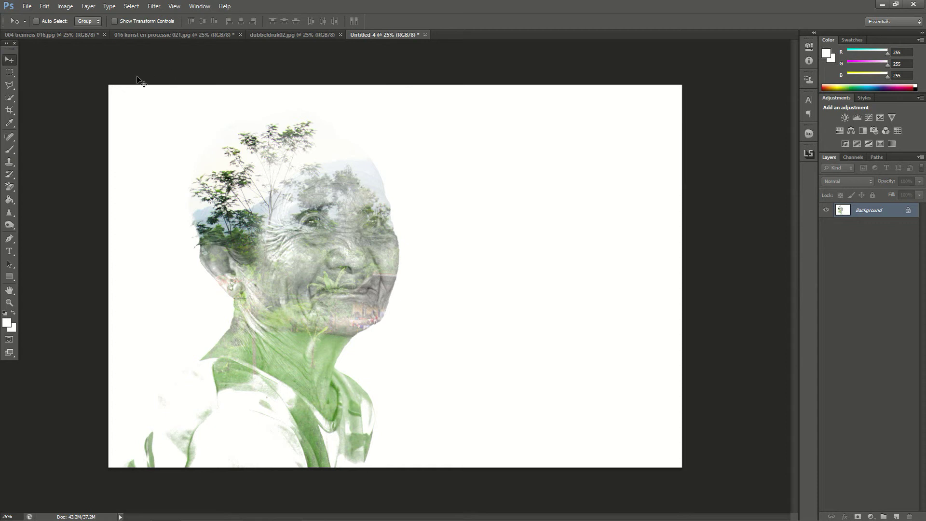
# Extend the canvas by 10 percent in width and height with white as the extension colour.
pyautogui.click(66, 8)
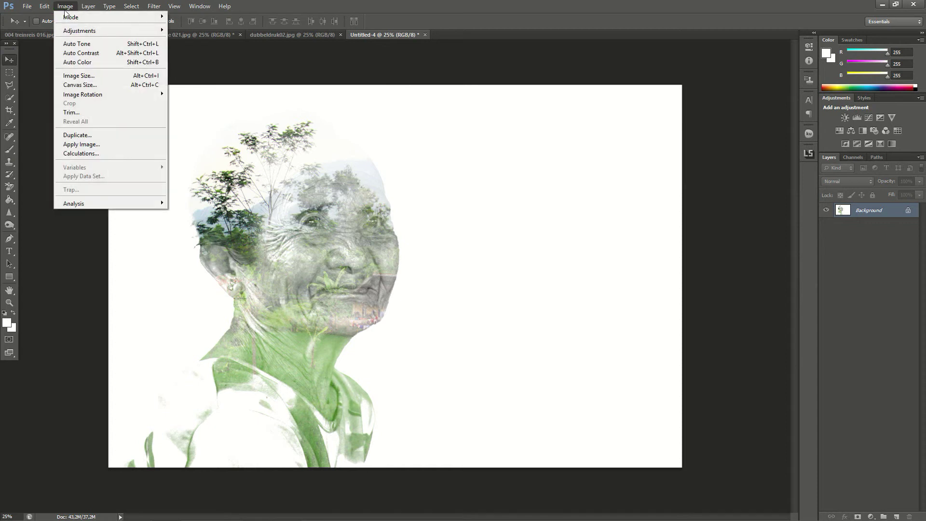
pyautogui.click(78, 85)
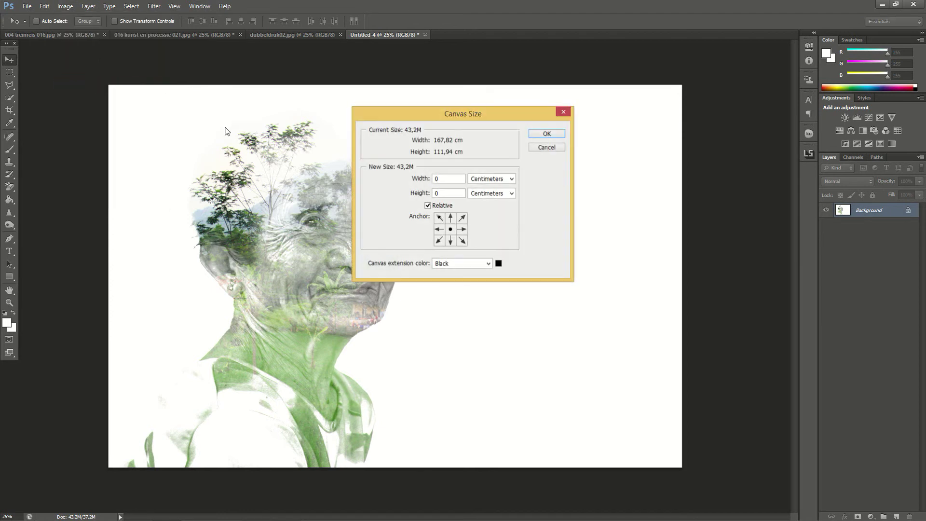
pyautogui.click(469, 266)
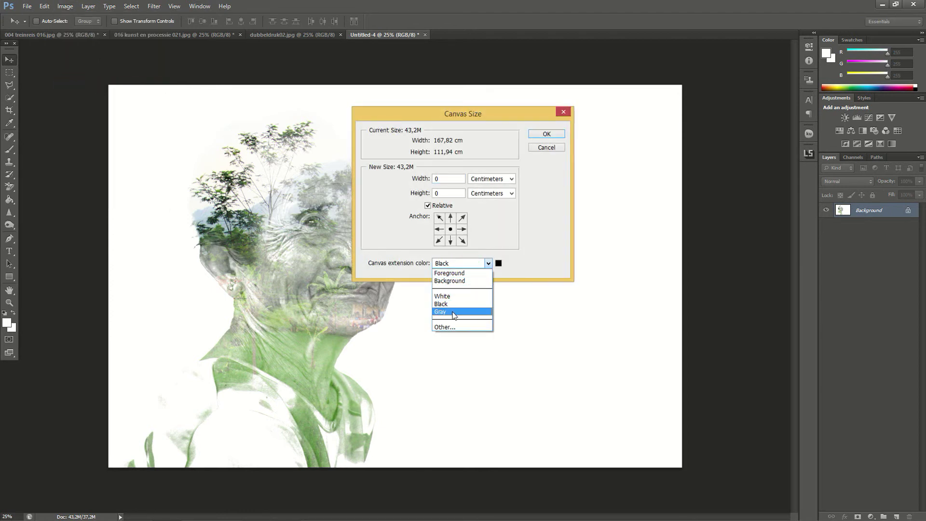
pyautogui.click(454, 296)
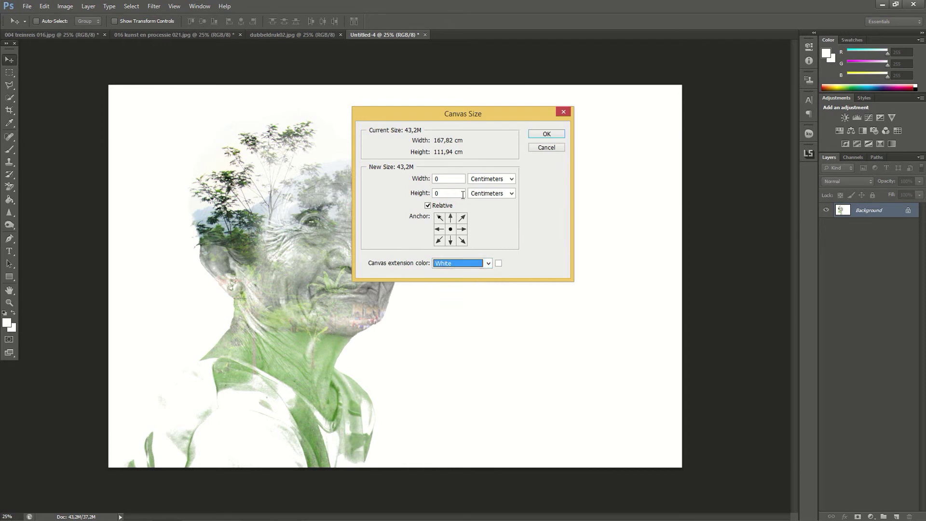
pyautogui.click(484, 179)
pyautogui.click(481, 189)
pyautogui.doubleClick(446, 180)
pyautogui.write('1')
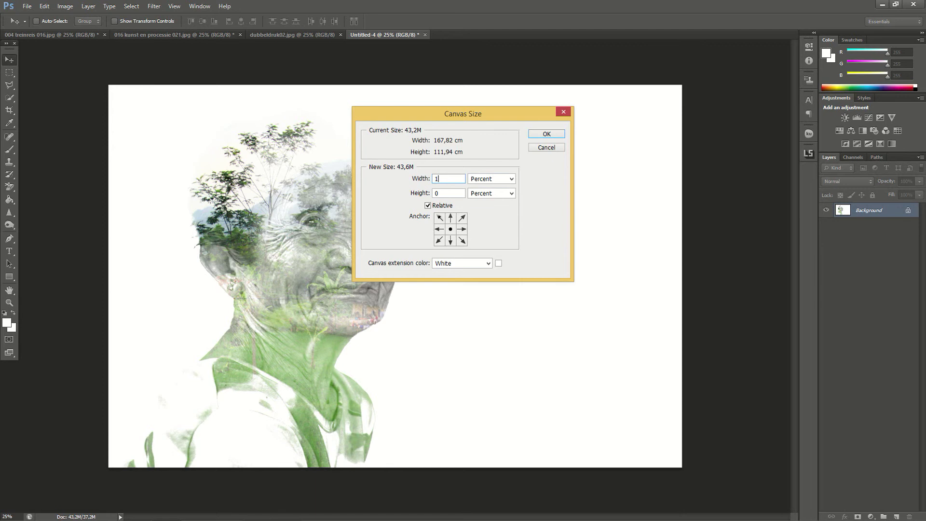
pyautogui.press('Tab')
pyautogui.write('10')
pyautogui.click(547, 134)
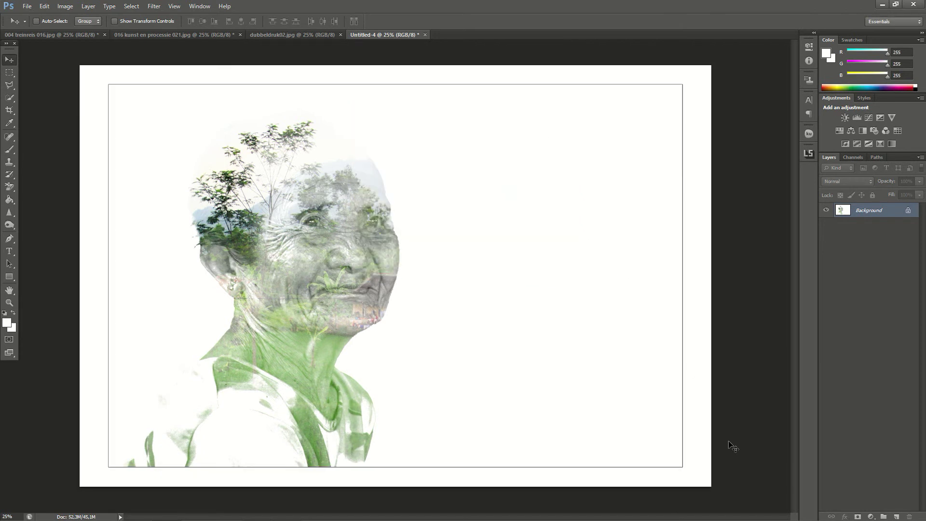